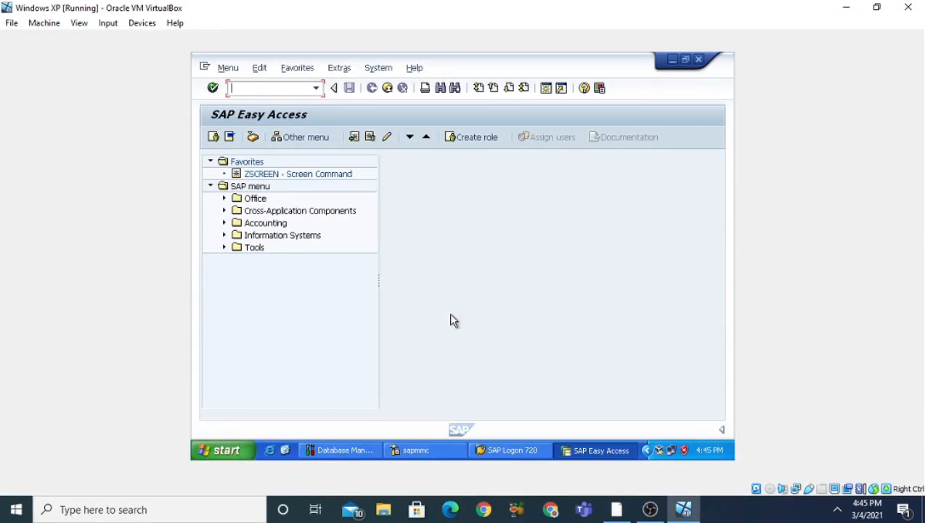
Open the Object Navigator with transaction SE80.
type("s80")
key("Return")
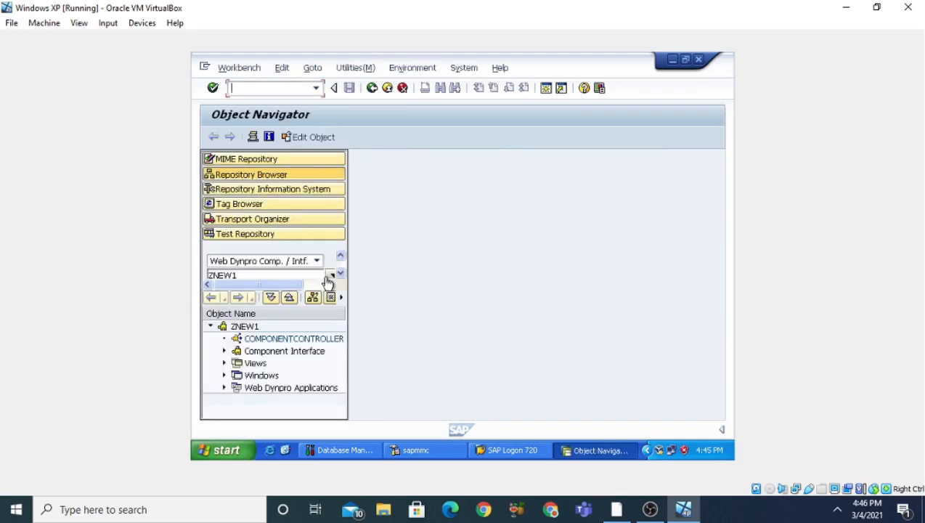
Look up the package ZSAP_NEW in the repository browser and agree to create it as a new object.
left_click(317, 262)
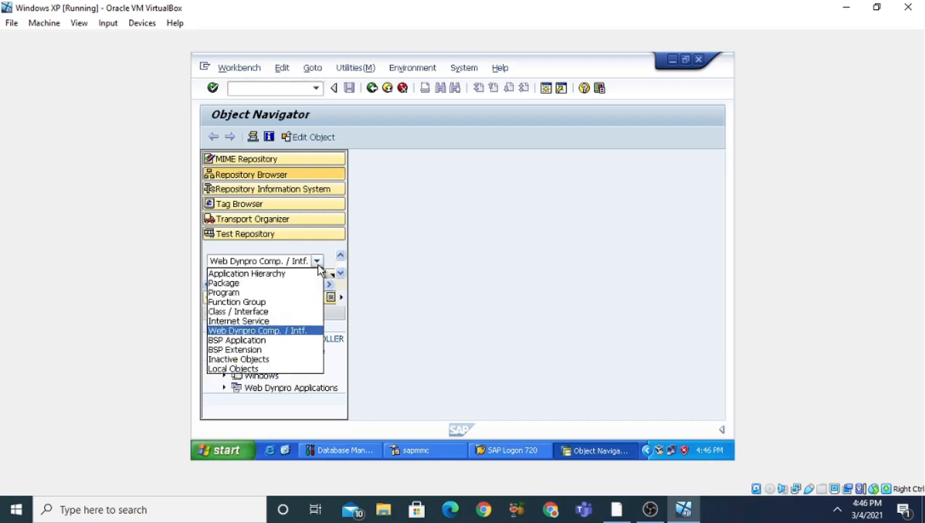
left_click(310, 284)
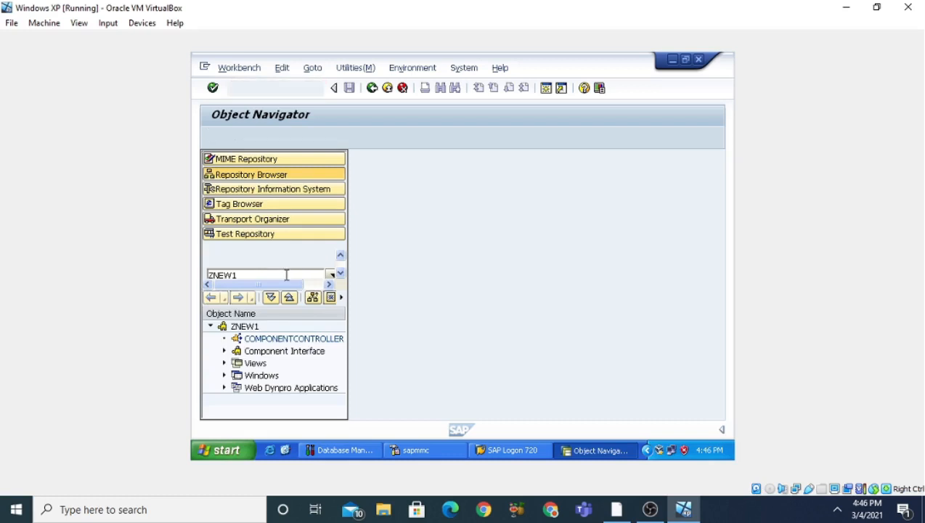
left_click_drag(279, 272, 202, 265)
type("Z")
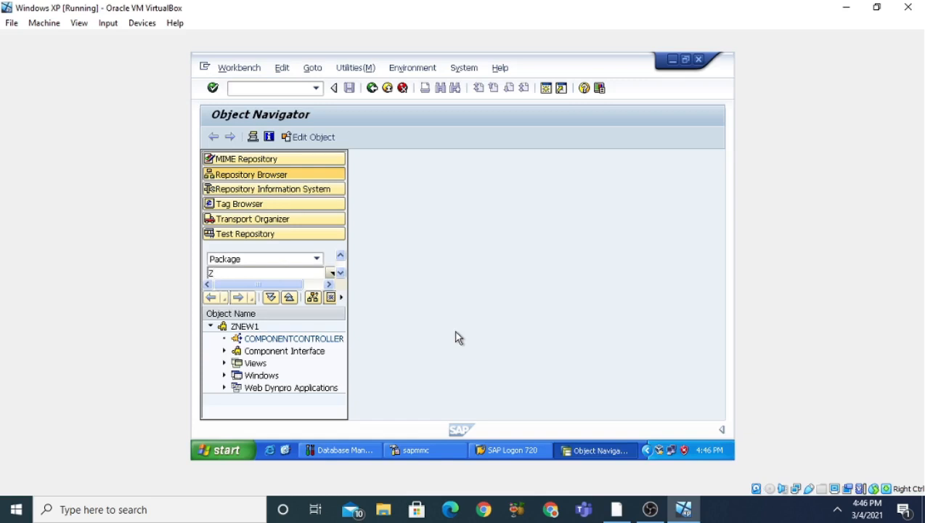
type("SAP_NEW")
key("Return")
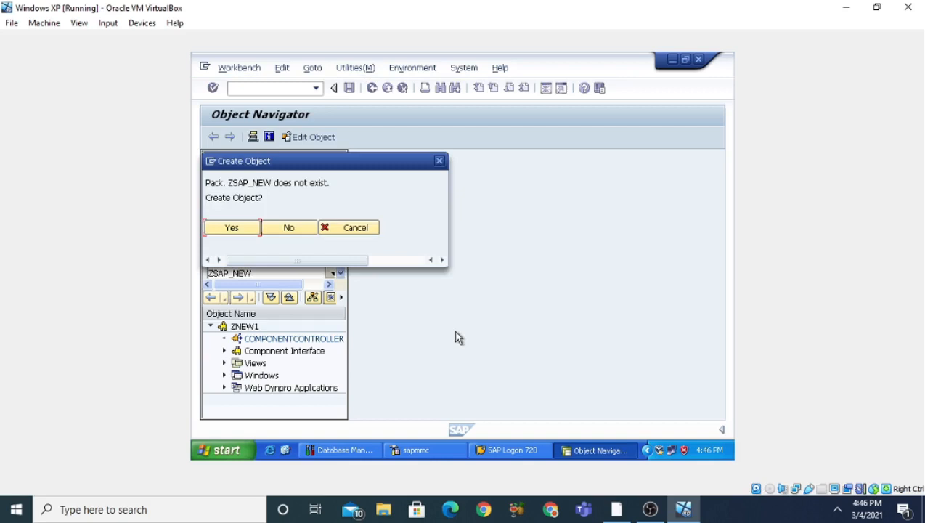
left_click(231, 230)
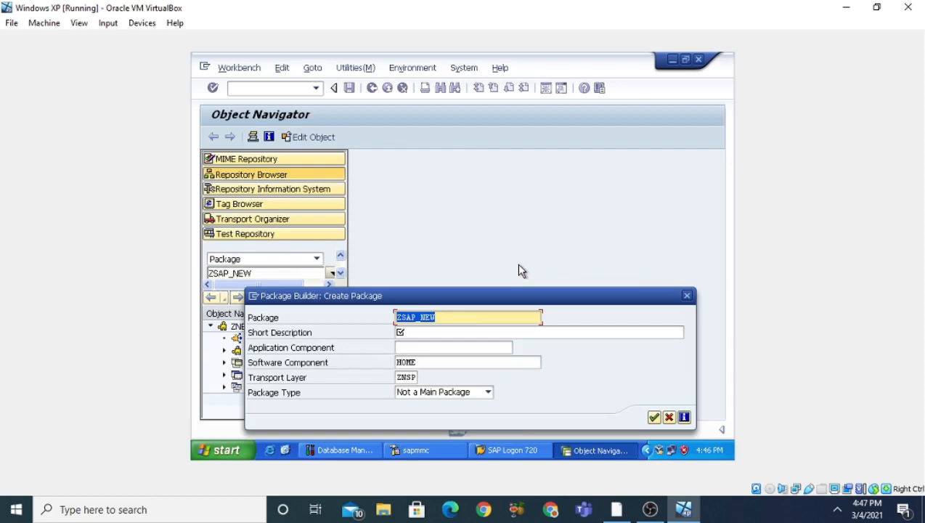
Give package ZSAP_NEW the short description "New Package".
left_click_drag(521, 295, 543, 213)
left_click(504, 236)
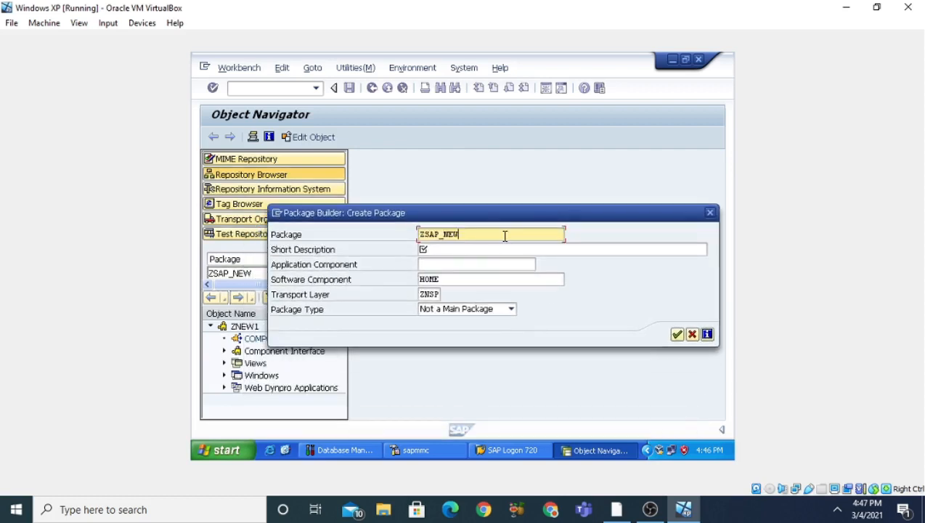
left_click(500, 254)
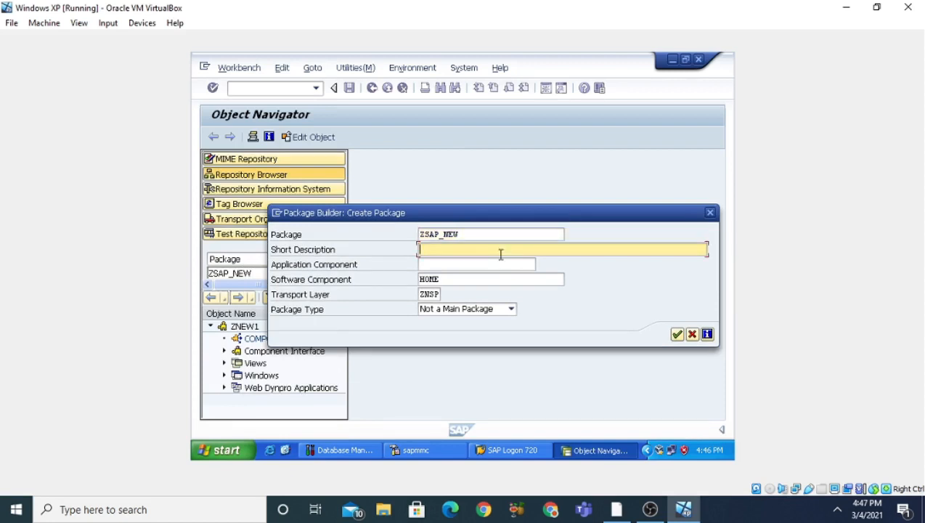
type("New Package")
Assign the application component CA (Cross-Application Components) to the new package.
left_click(502, 266)
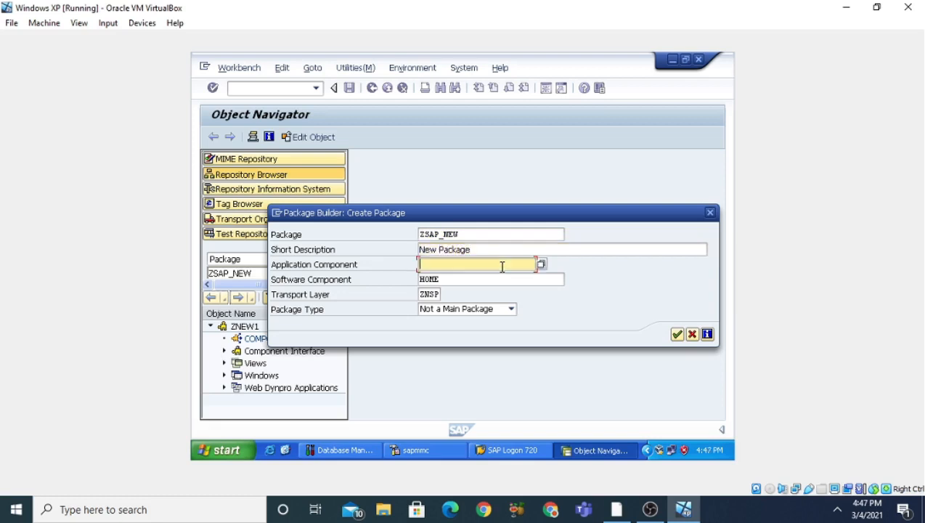
left_click(541, 265)
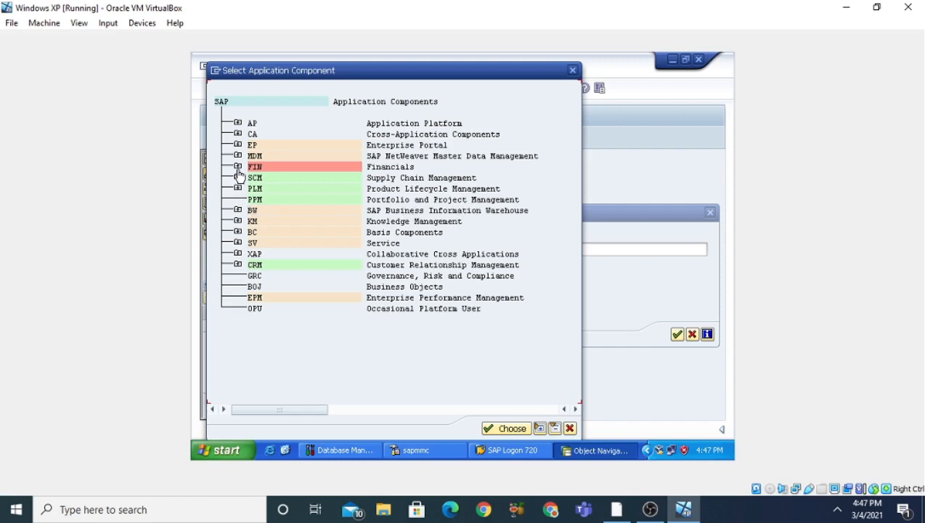
left_click(238, 124)
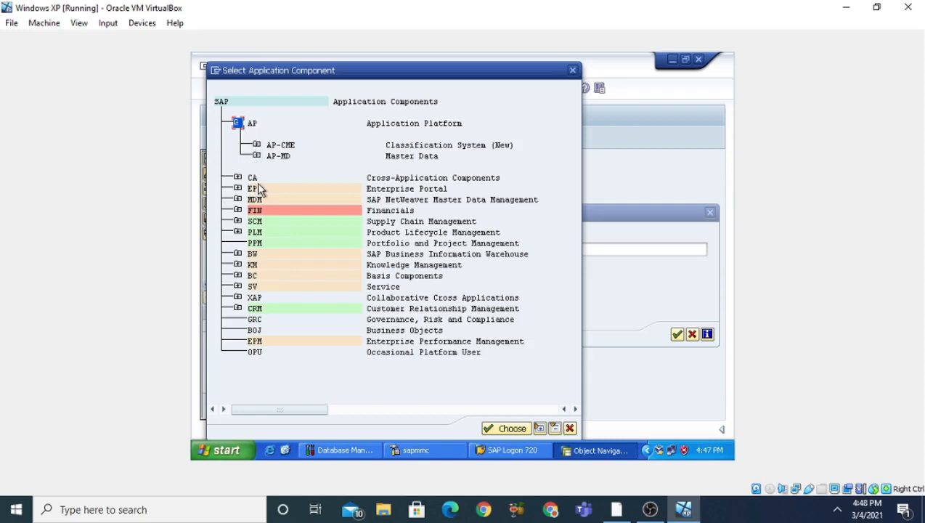
left_click(237, 177)
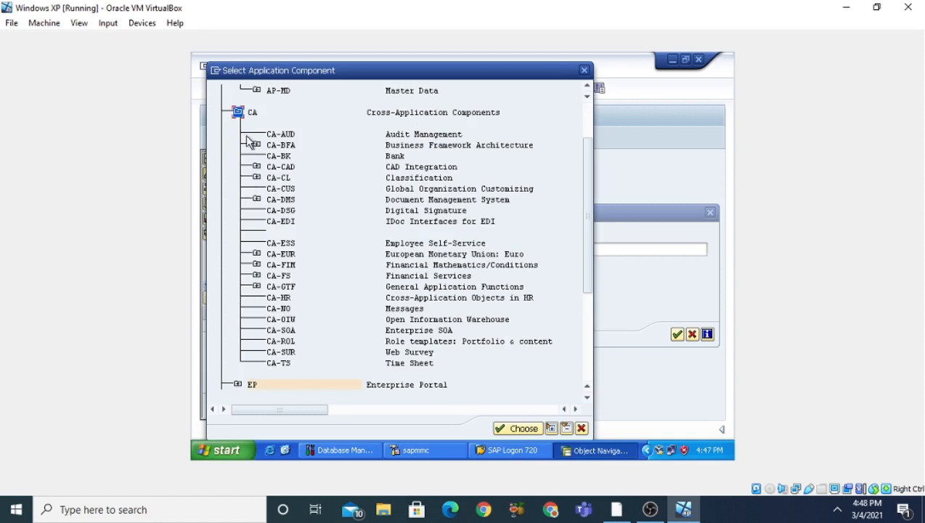
left_click(254, 114)
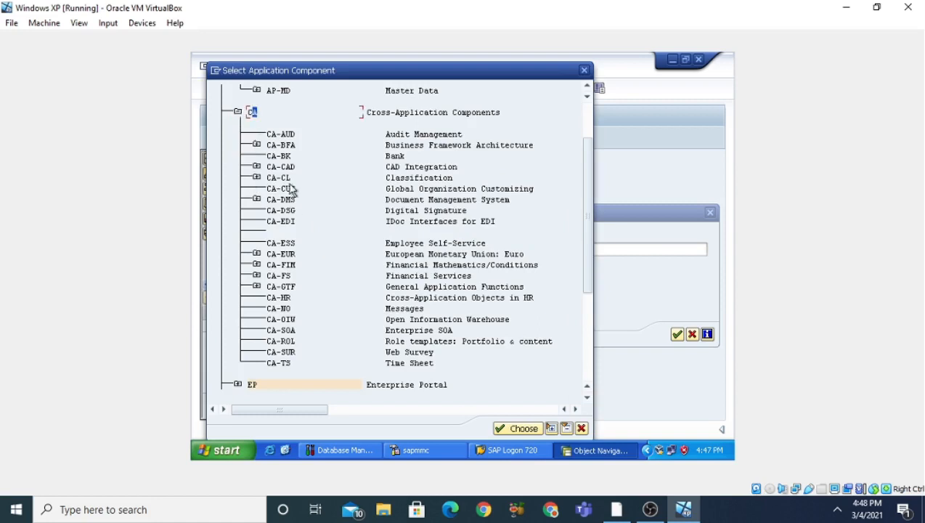
left_click(518, 428)
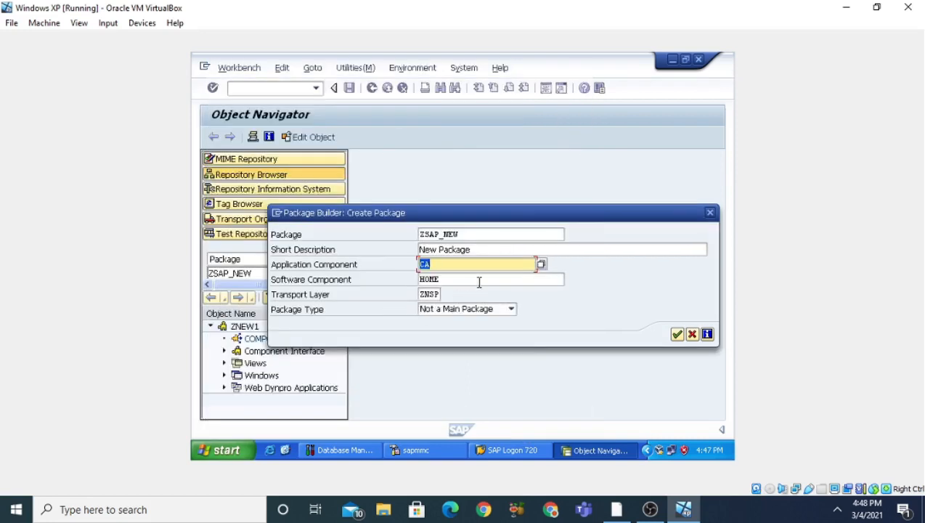
Keep software component HOME and transport layer ZNSP for the package and confirm its creation.
left_click(479, 282)
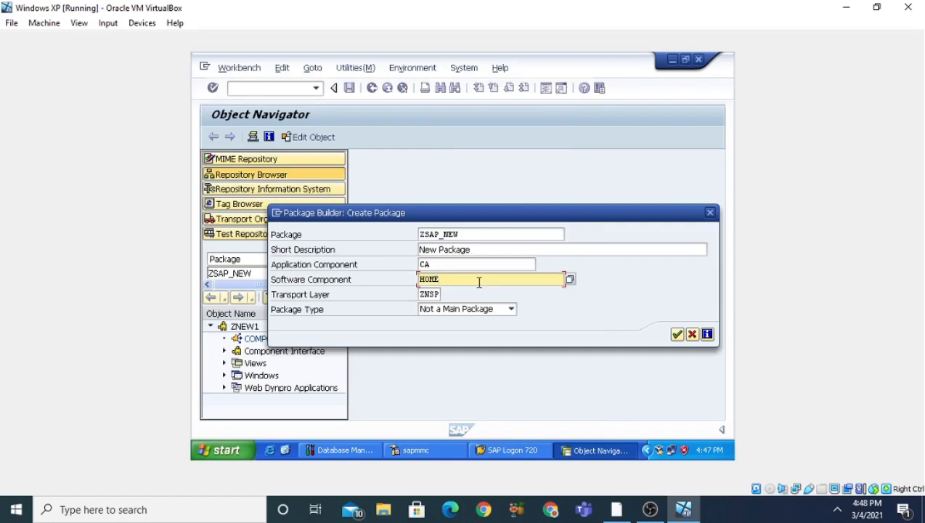
left_click(432, 294)
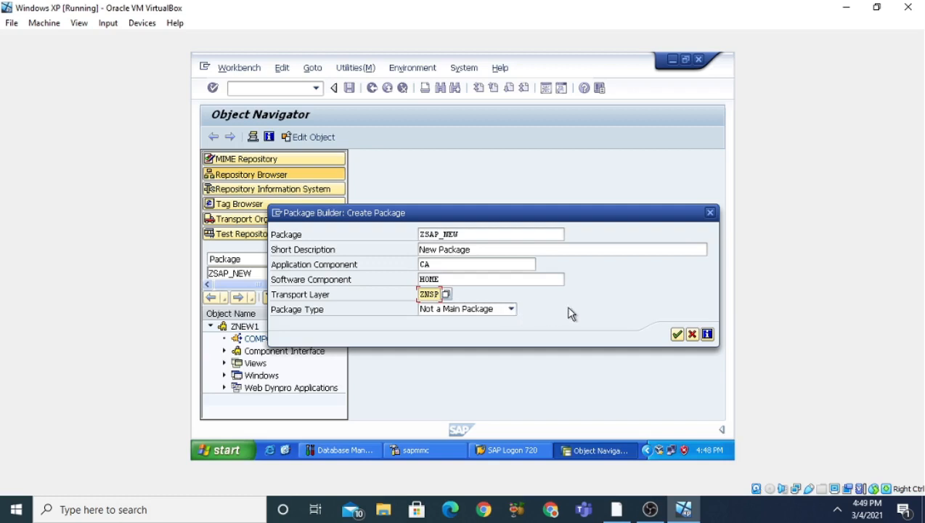
left_click(676, 335)
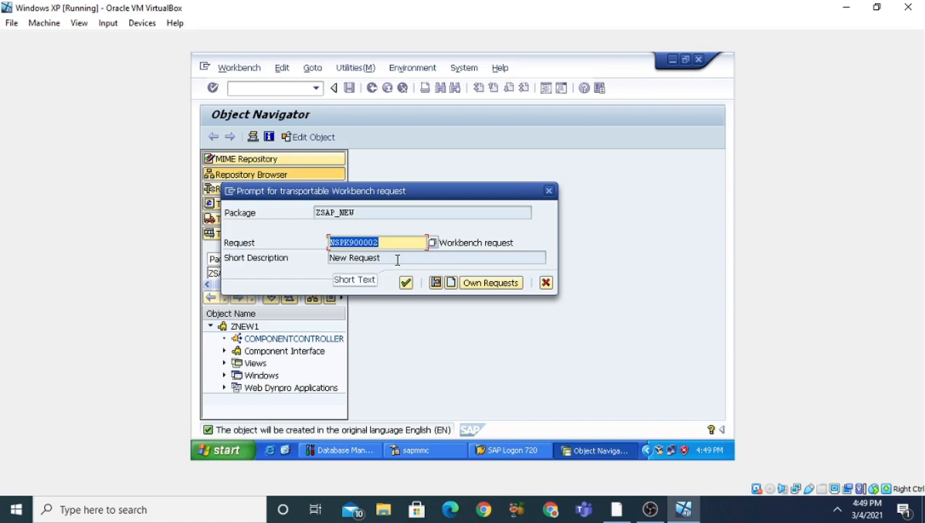
Create a new workbench request with the short description "New Request XYZ" and save it.
left_click(450, 282)
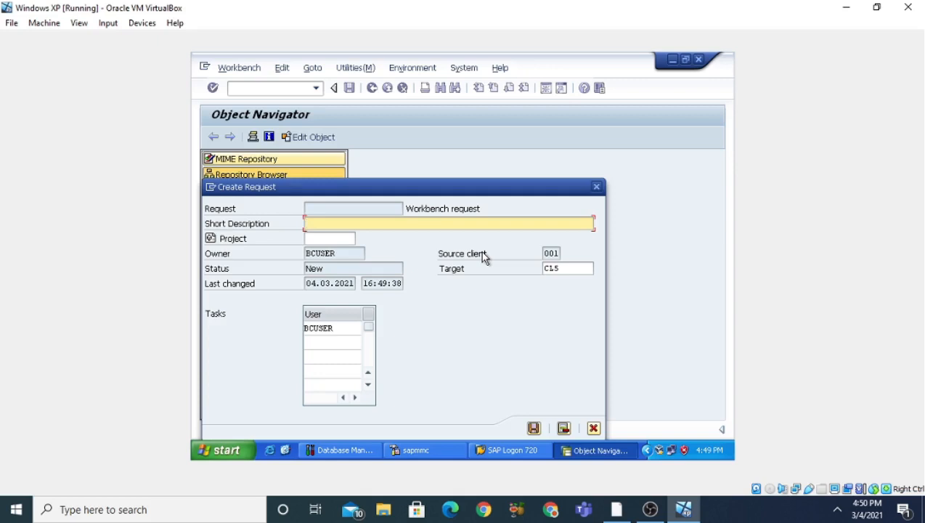
type("New Request XYZ")
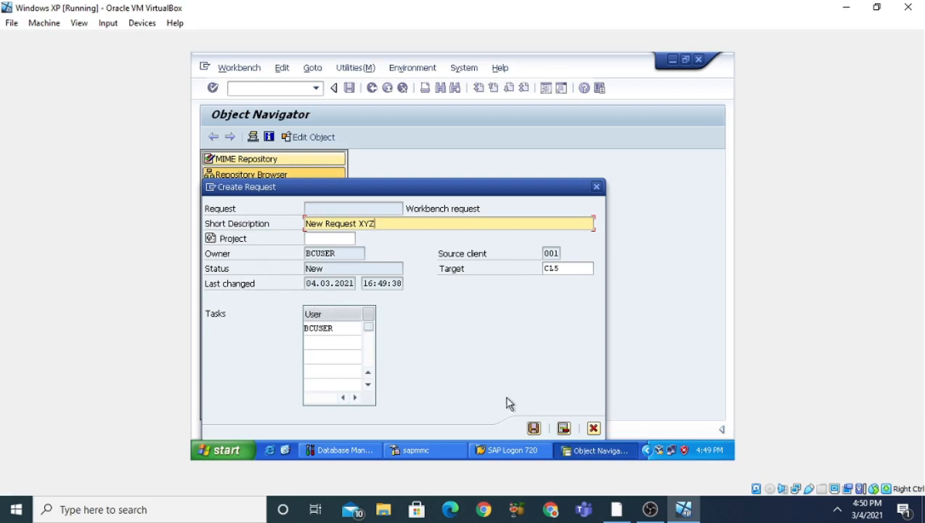
left_click(533, 429)
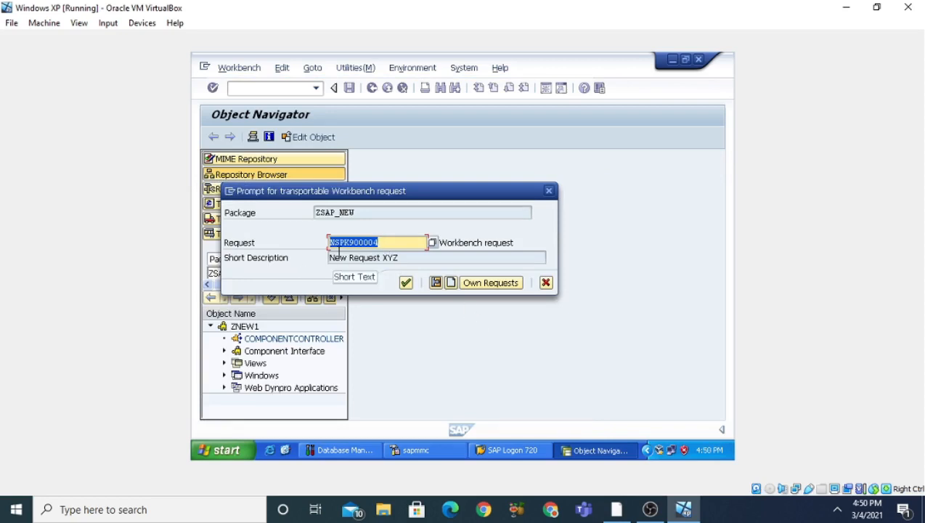
Confirm "New Request XYZ" as the transport request for package ZSAP_NEW.
left_click(381, 241)
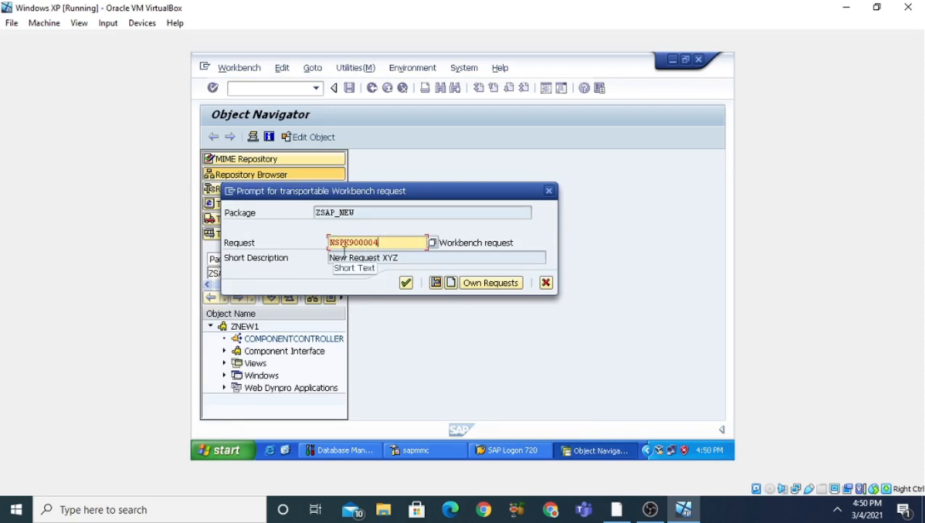
left_click(405, 283)
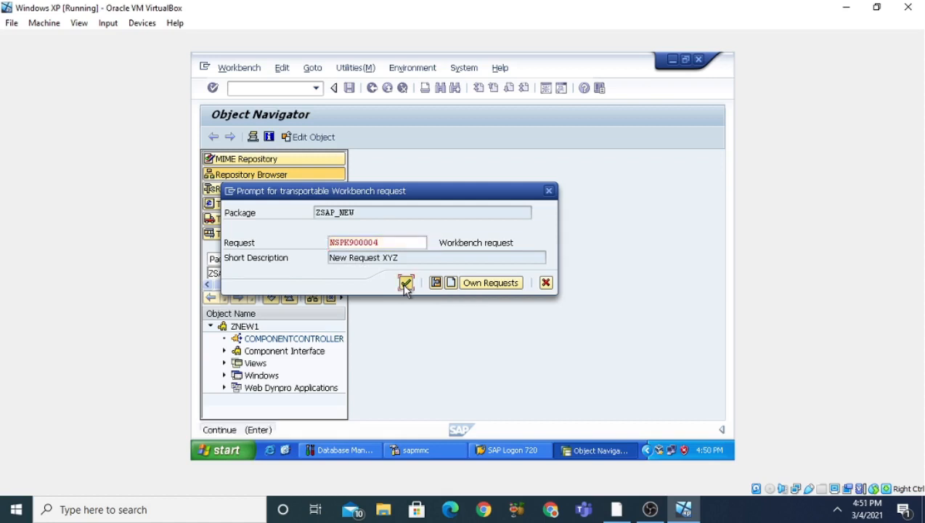
left_click(405, 284)
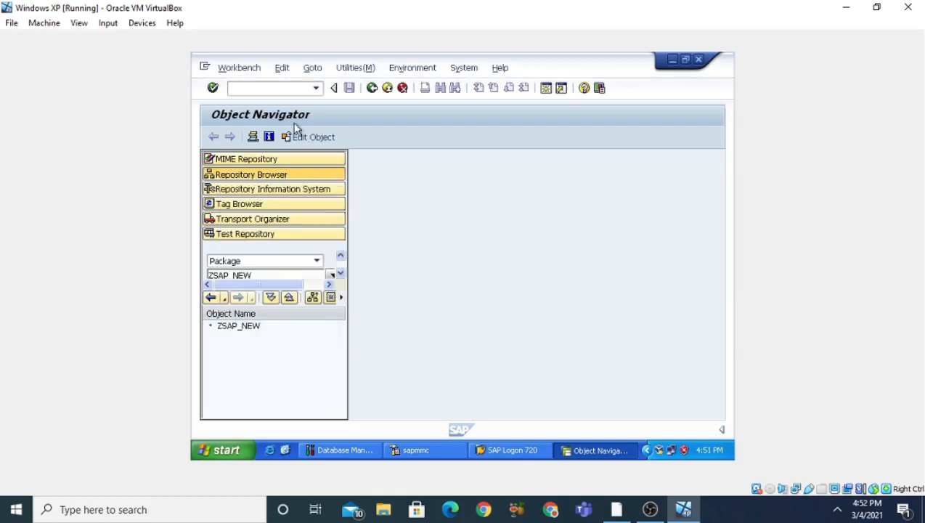
left_click(283, 89)
type("SE38")
key("Return")
Leave the Object Navigator and open the ABAP Editor with transaction /nSE38.
left_click(283, 89)
type("/nSE38")
key("Return")
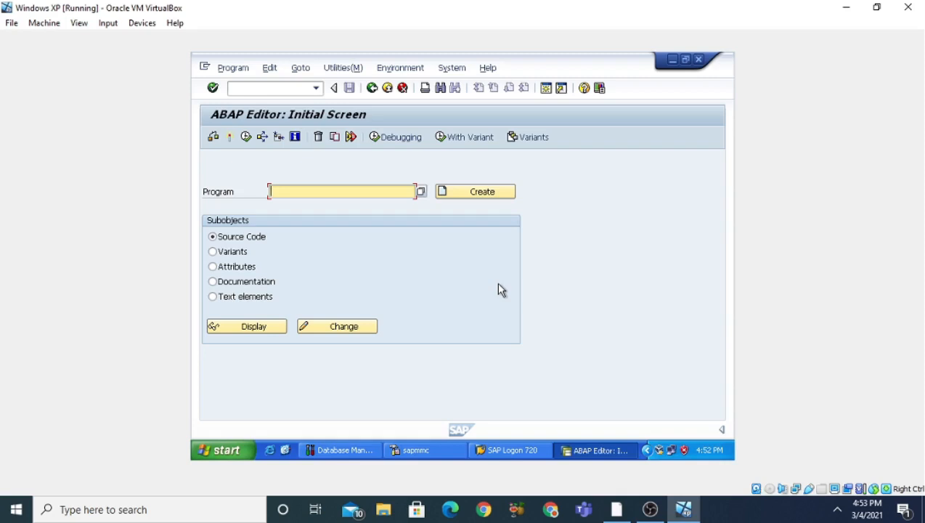
Try to create an ABAP program named ZHELLO.
type("ZHELLO")
left_click(500, 198)
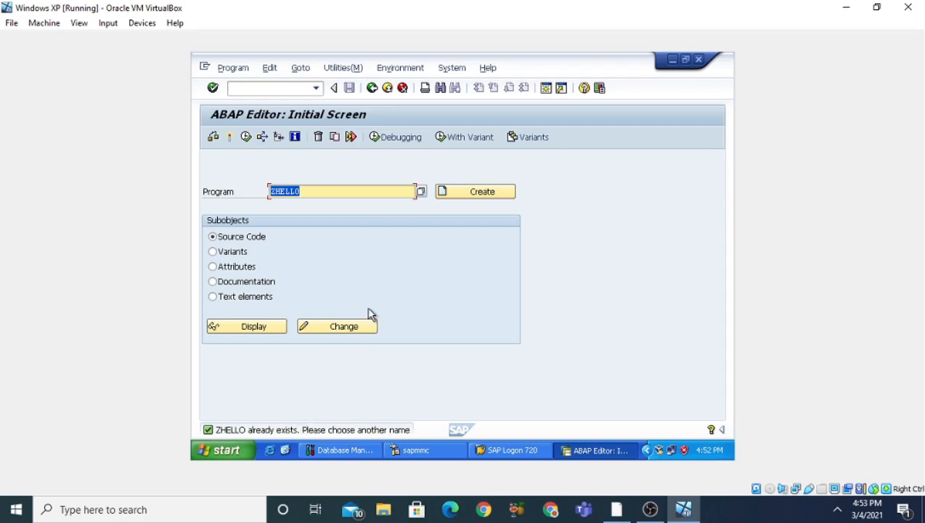
Extend the program name to ZHELLO_NEW and create the program.
left_click(317, 194)
type("_NEW")
left_click(447, 195)
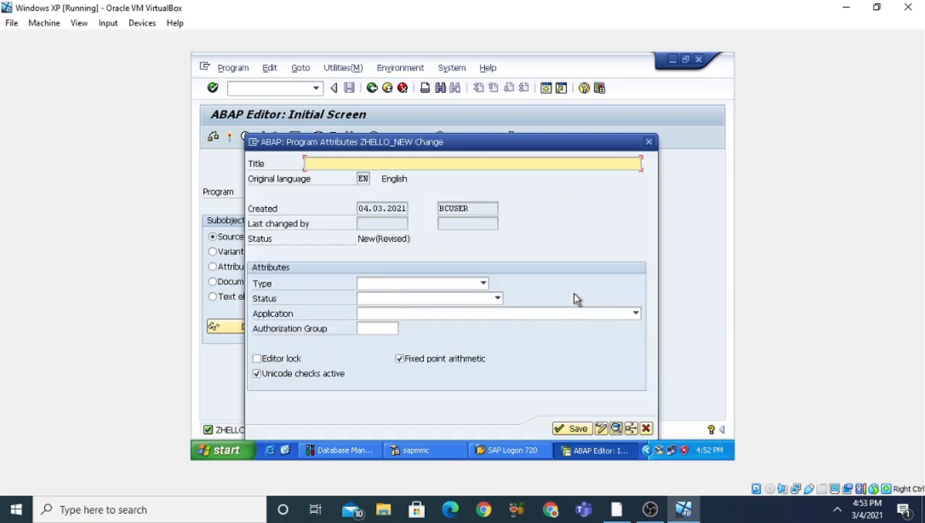
Title the program "New Hello Program", set its type to Executable program, and save the attributes.
type("New ")
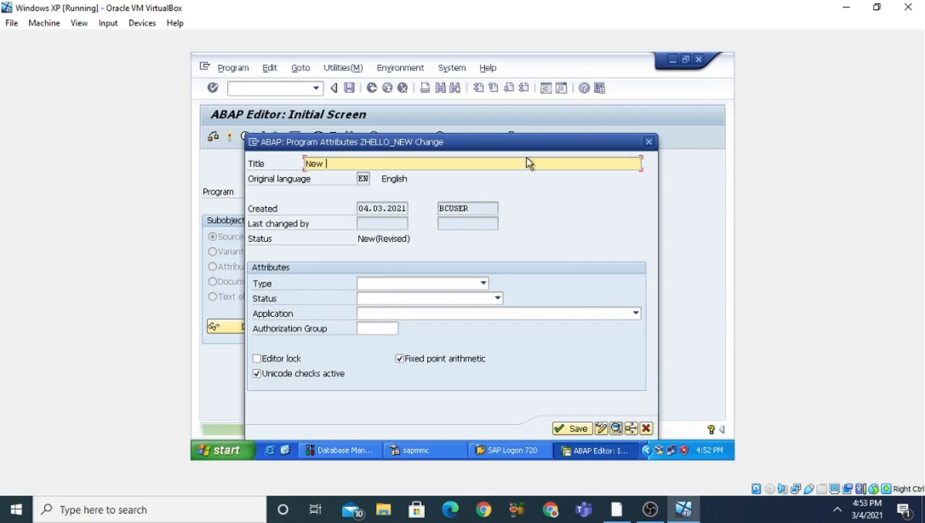
type("Hello ")
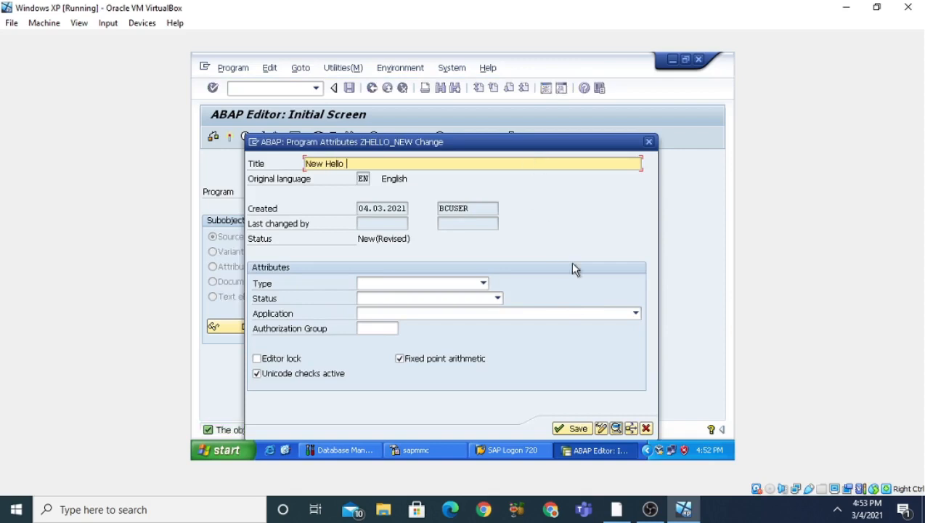
type("Program")
left_click(482, 284)
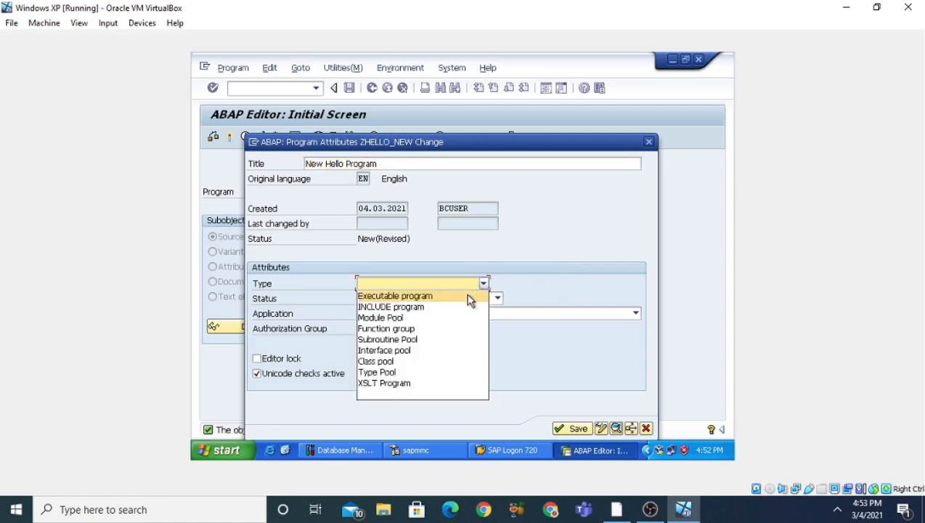
left_click(450, 297)
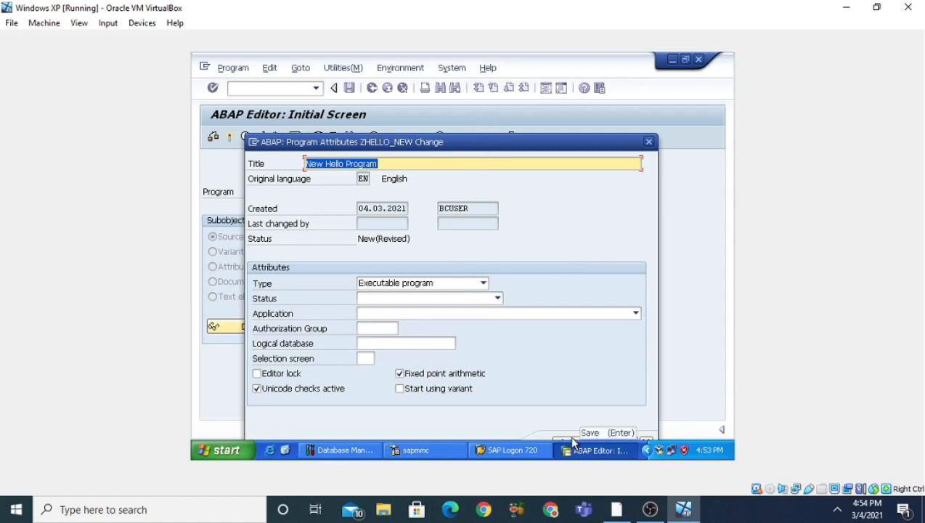
key("Return")
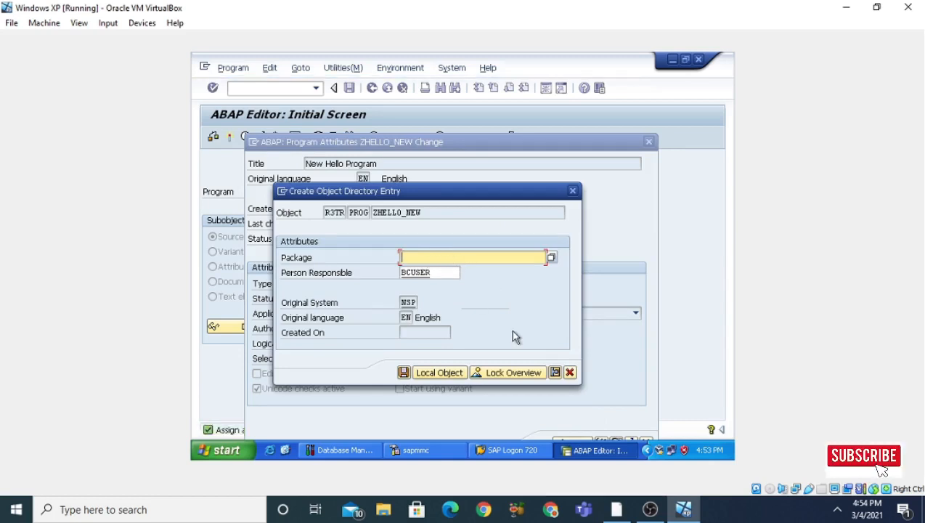
Assign program ZHELLO_NEW to package ZSAP_NEW, save the entry, and confirm "New Request XYZ" as its transport request.
type("ZSA")
type("P_NEW")
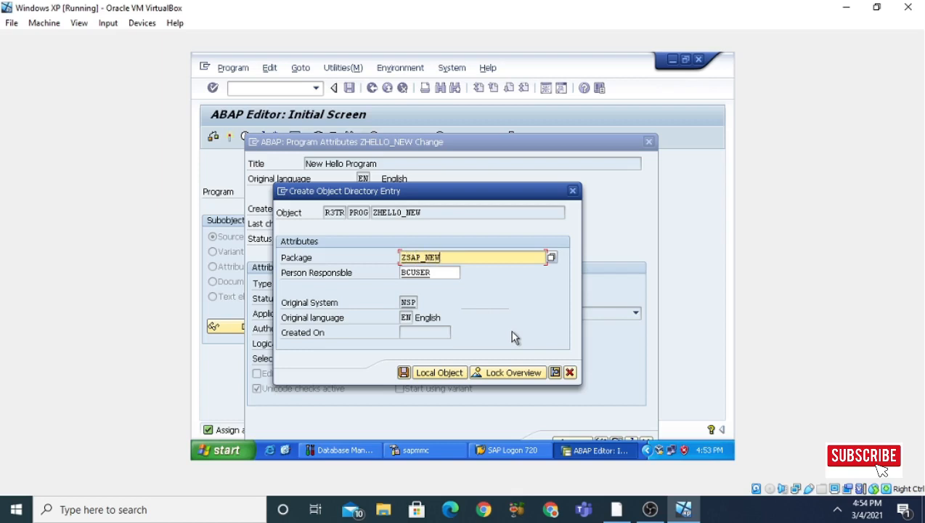
left_click(403, 374)
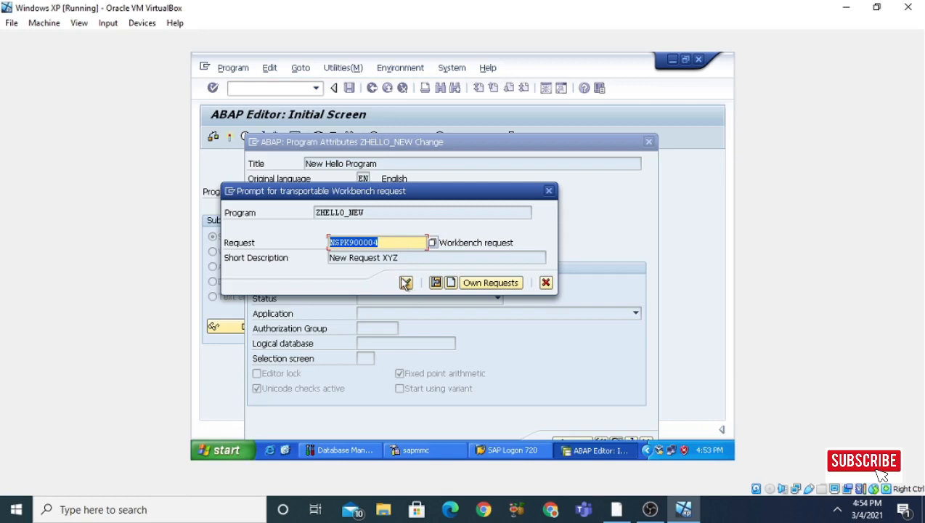
left_click(405, 283)
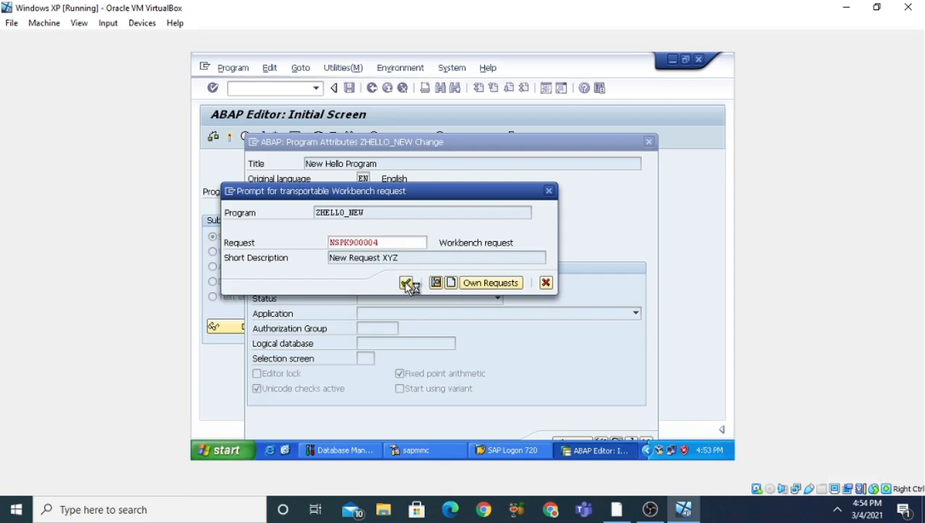